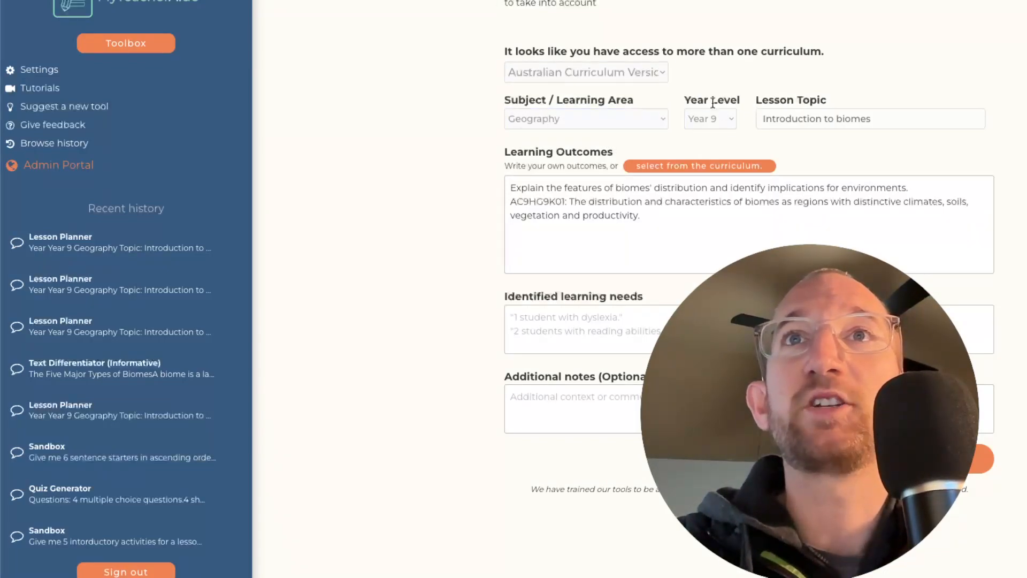
Step: Generate the Year 9 Geography lesson plan on "Introduction to biomes" from the entered learning outcomes
click(651, 180)
click(651, 167)
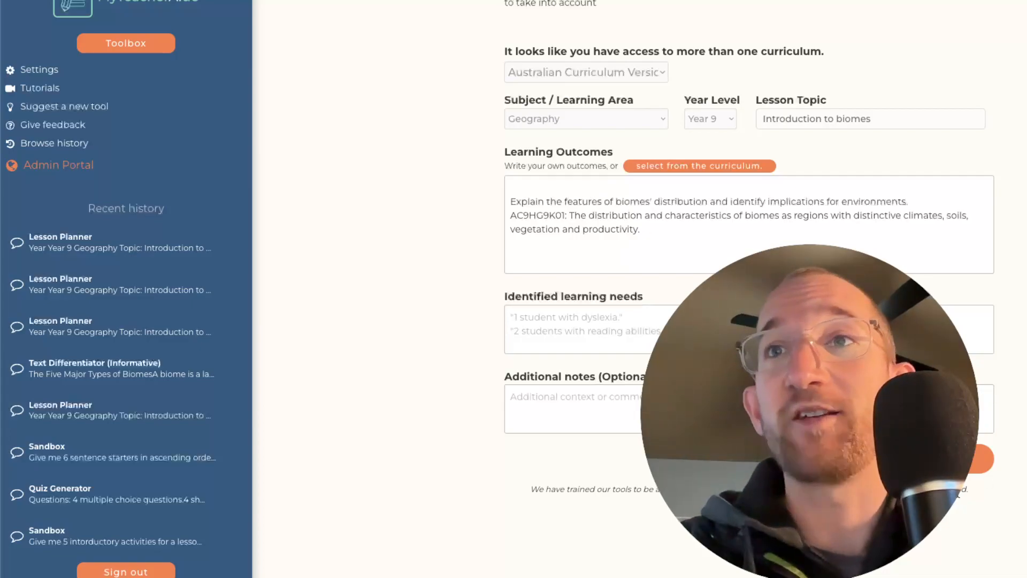
click(947, 459)
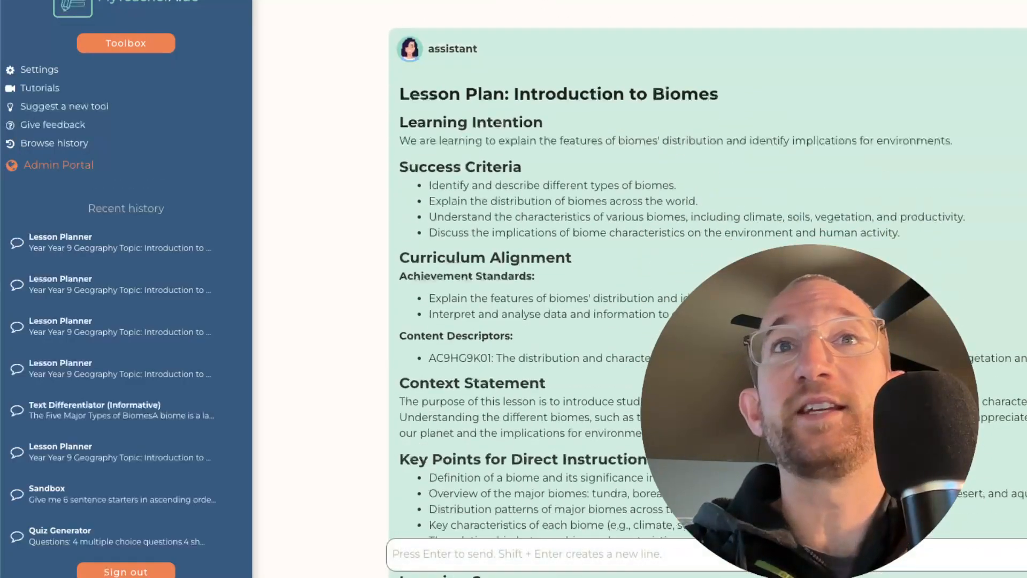
Step: Review the generated lesson plan's learning intention, success criteria, curriculum alignment and key points for direct instruction
double_click(443, 80)
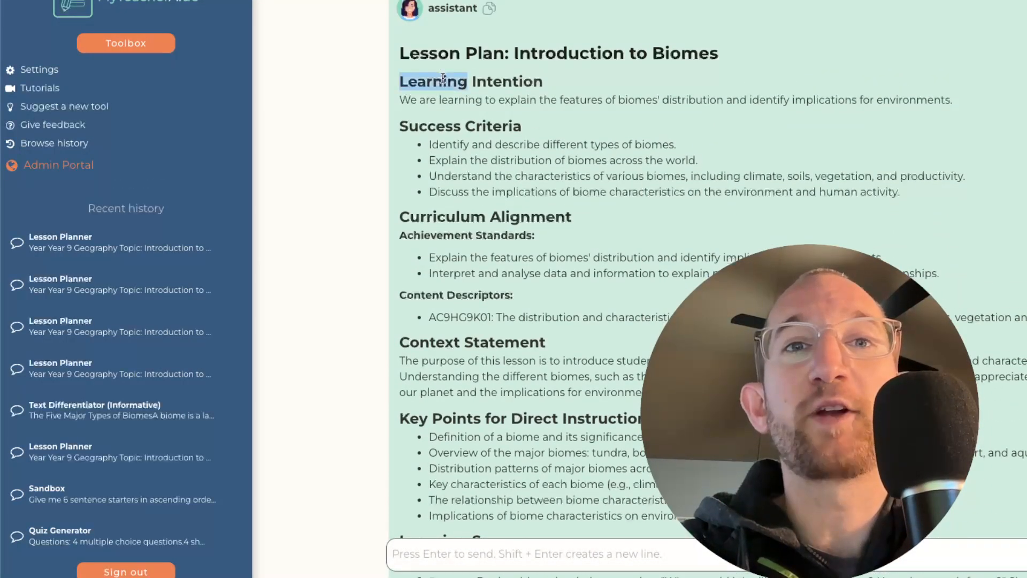
double_click(439, 127)
triple_click(438, 128)
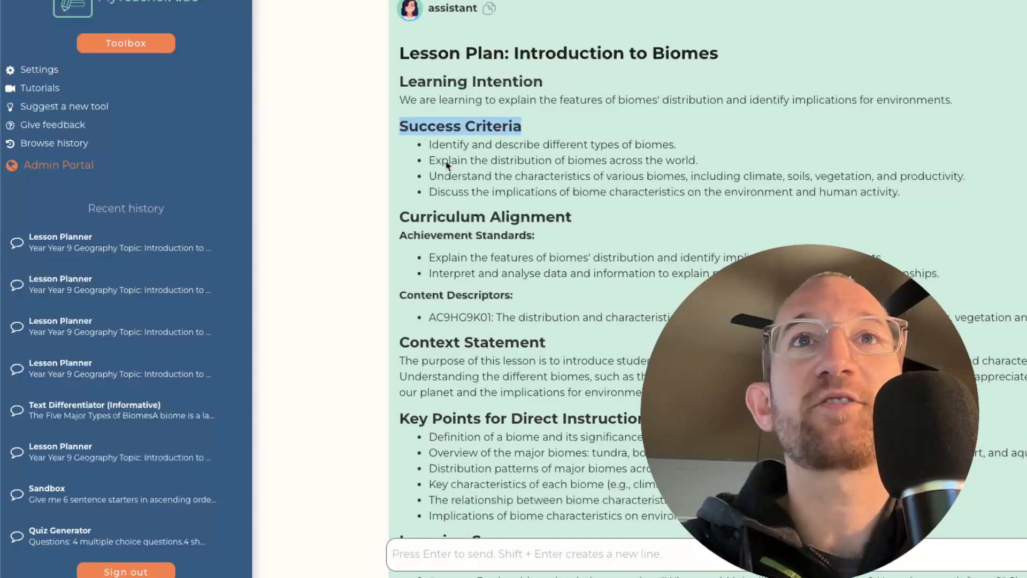
triple_click(467, 233)
scroll(488, 331, up, 1)
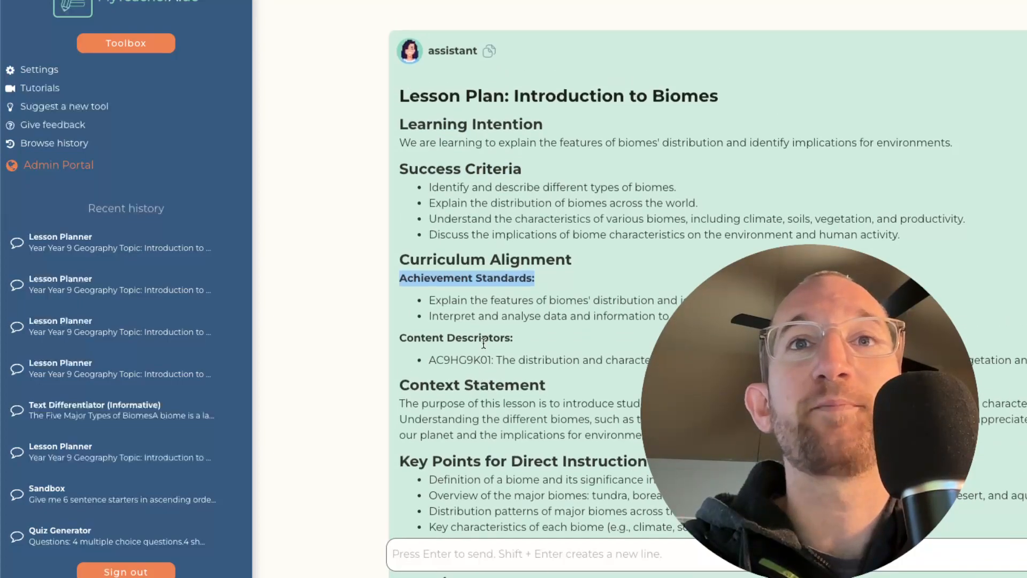
scroll(485, 342, down, 3)
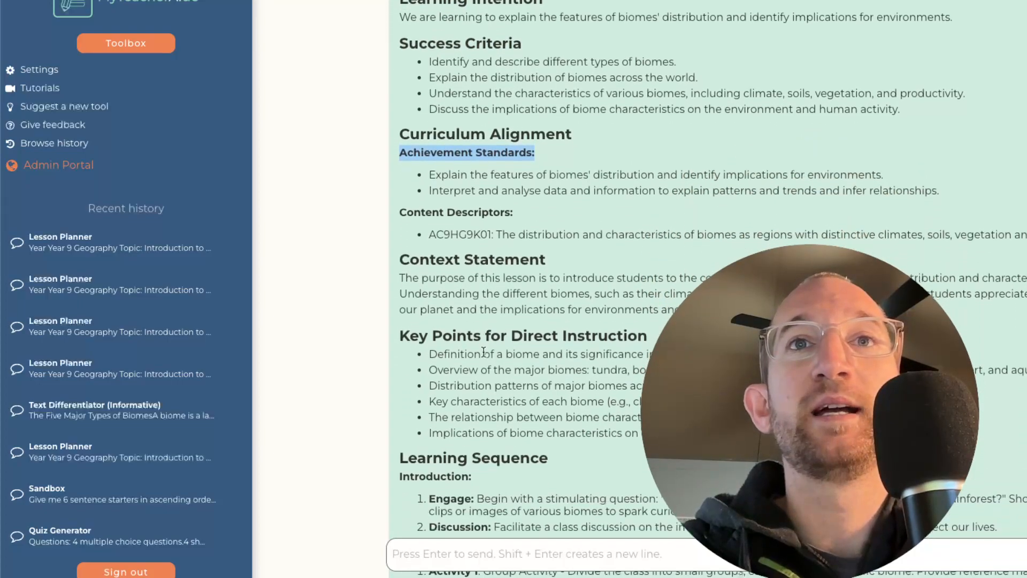
Step: Ask the assistant to "Expand on the key points of direct instruction" and include facts
click(499, 556)
text(Exp)
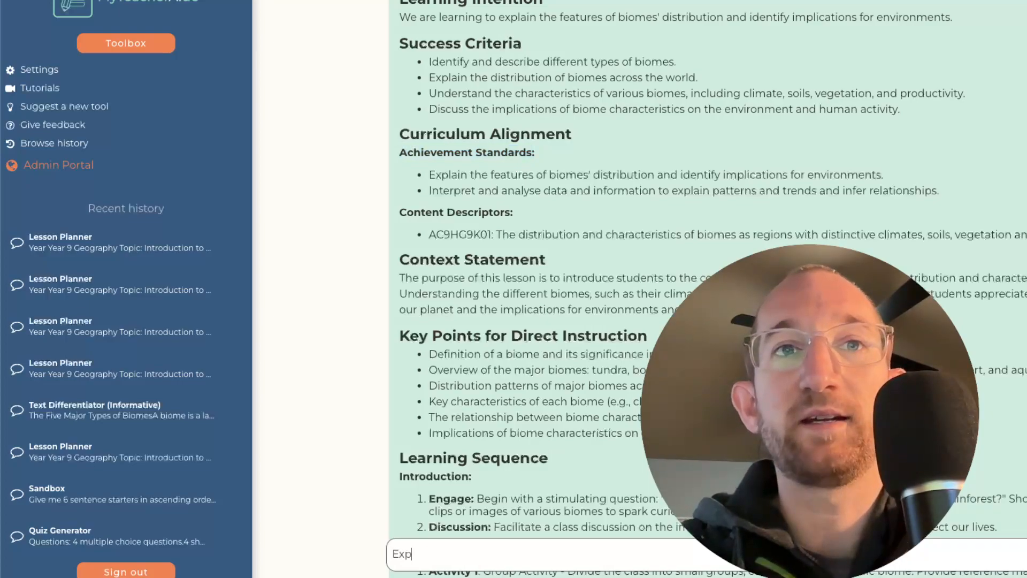
text(and on the key poi)
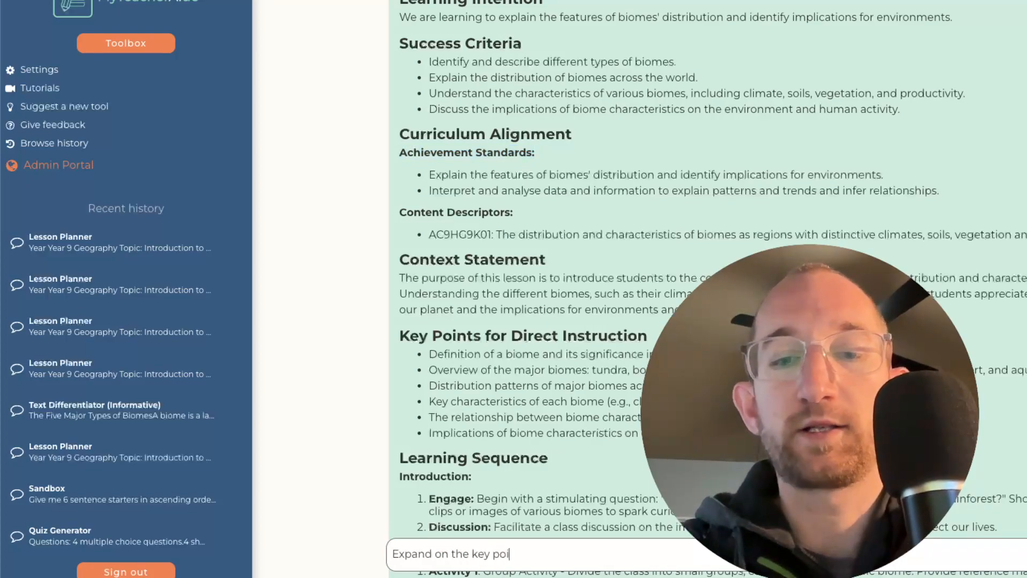
text(nts of direct ins)
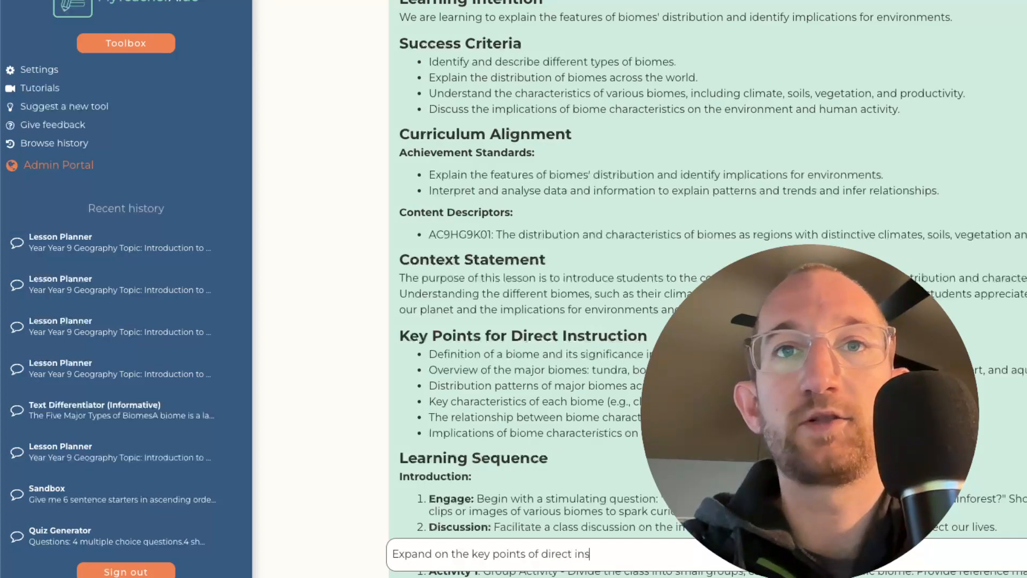
text(truct)
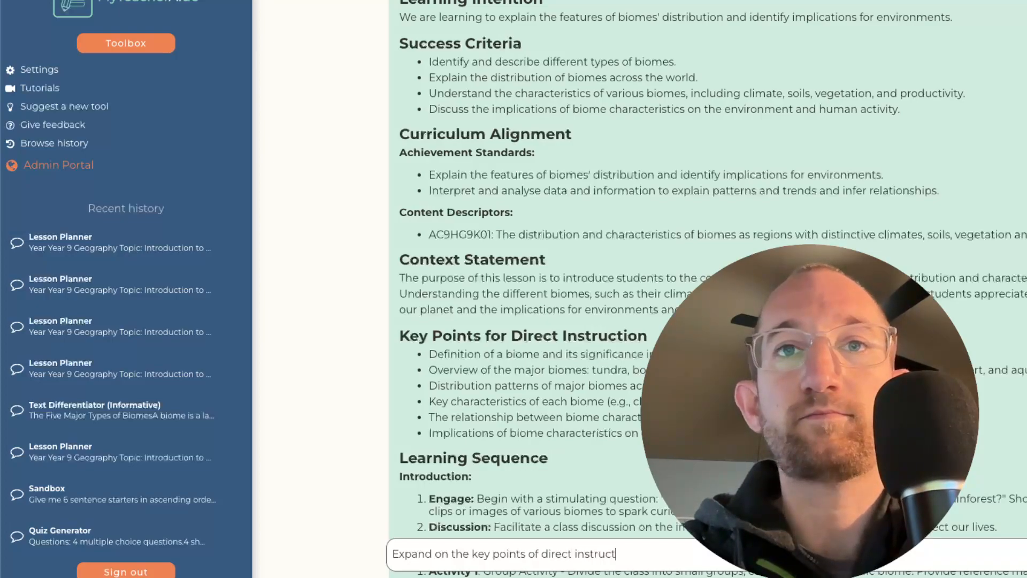
text(ion - include facts a)
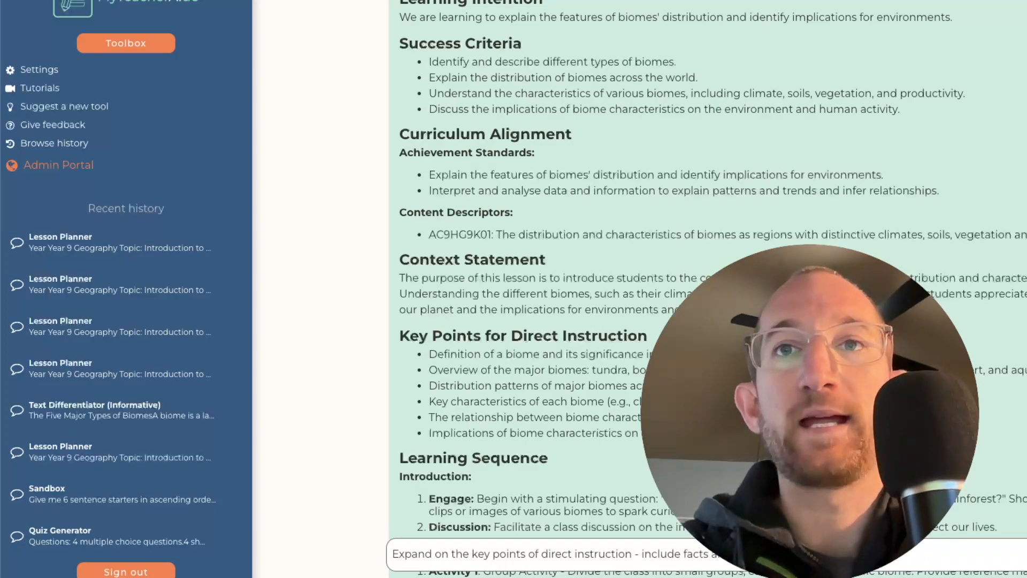
key(Return)
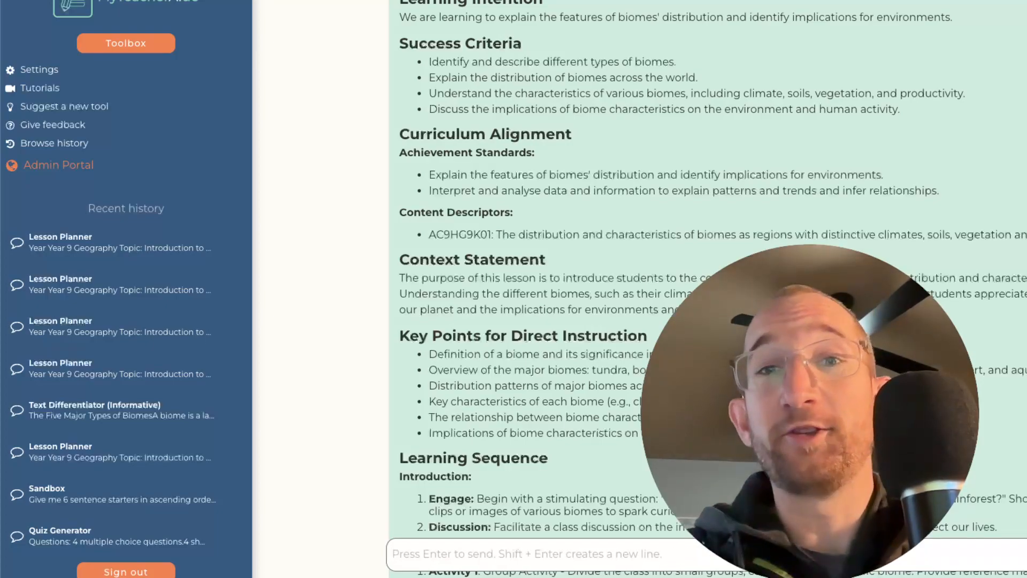
Step: Examine the expanded key points for direct instruction and the lesson plan's activities, assessment and differentiation sections
scroll(626, 159, down, 3)
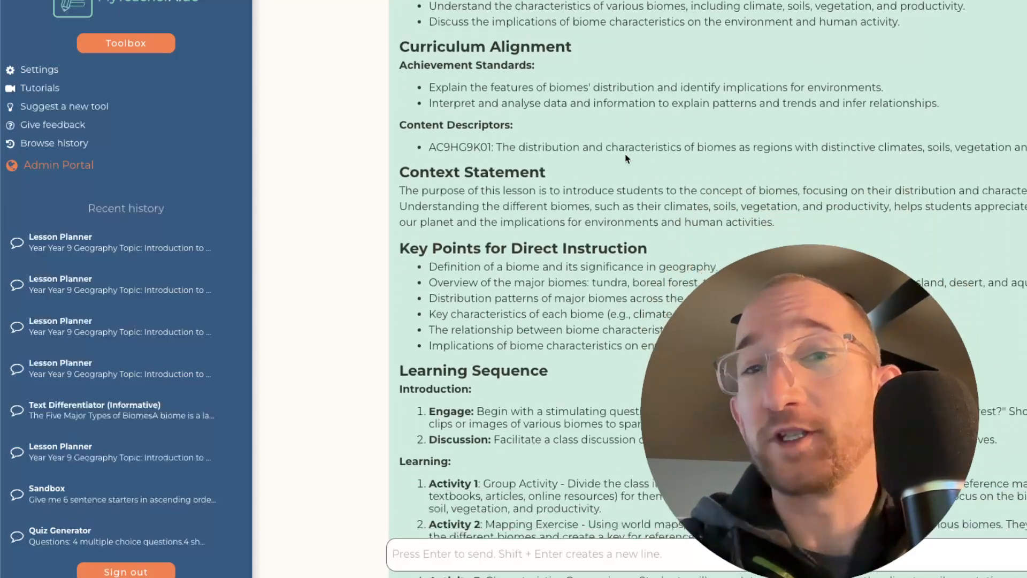
scroll(626, 156, down, 1)
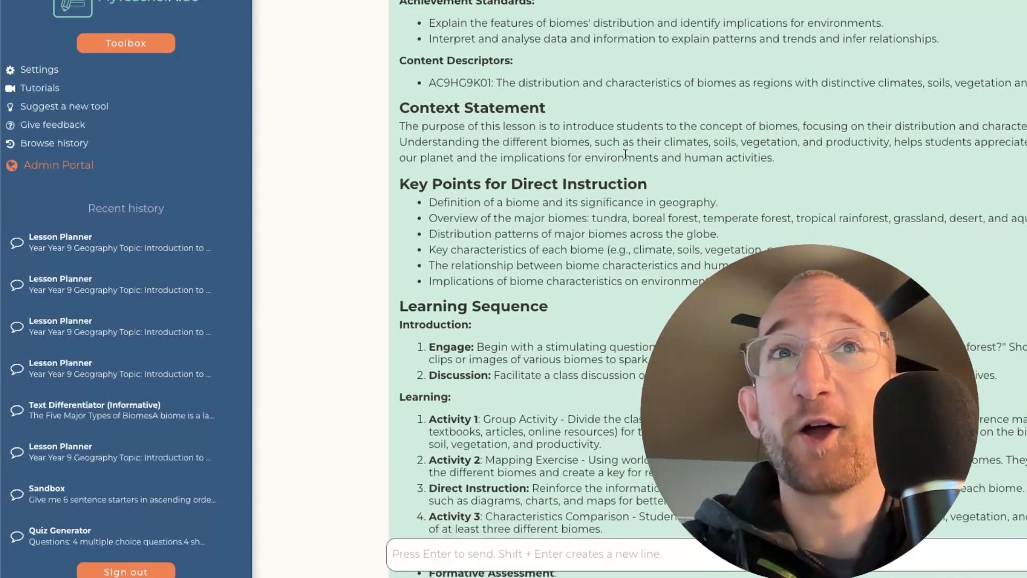
scroll(626, 154, down, 1)
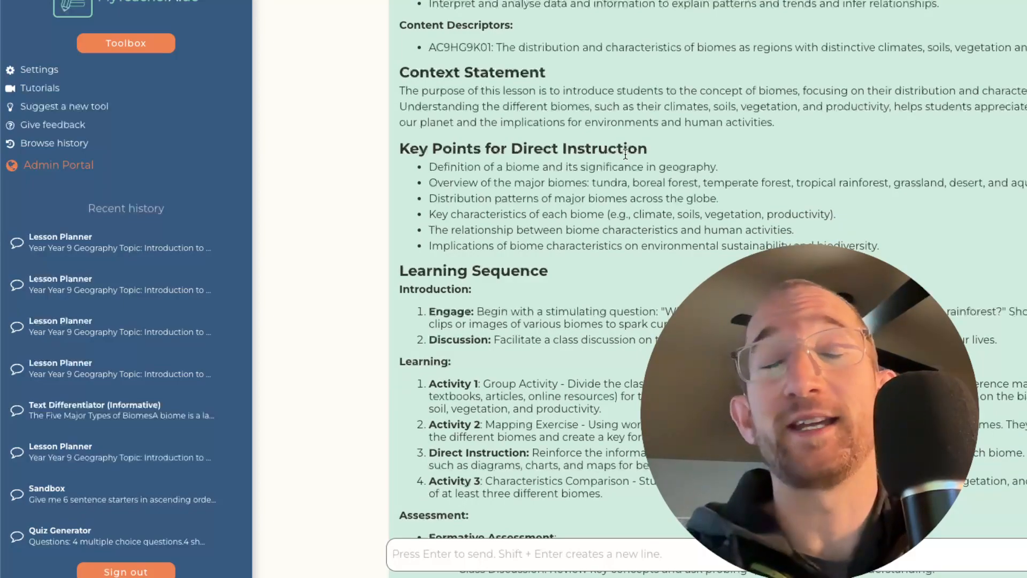
scroll(625, 154, down, 15)
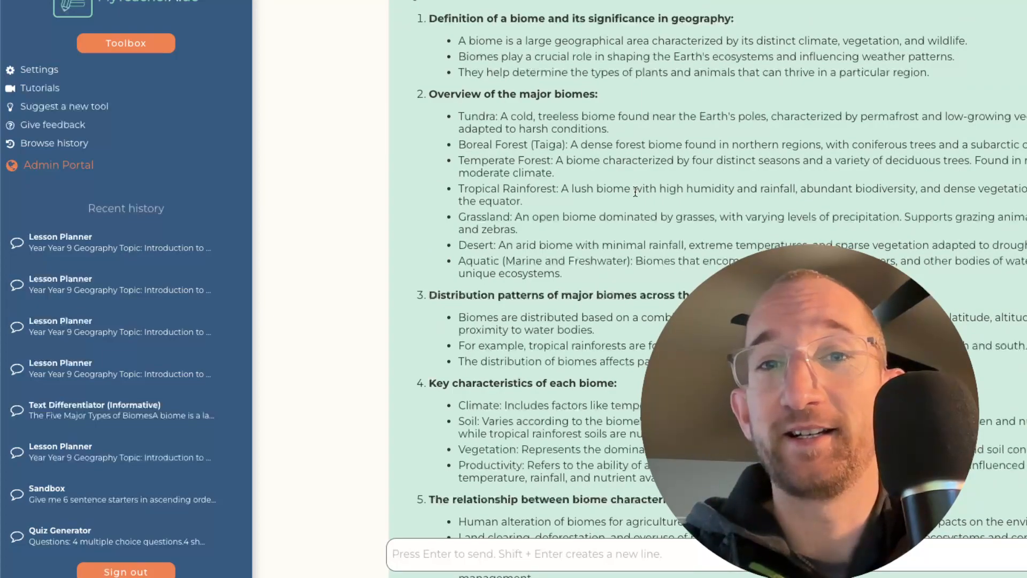
scroll(627, 40, up, 1)
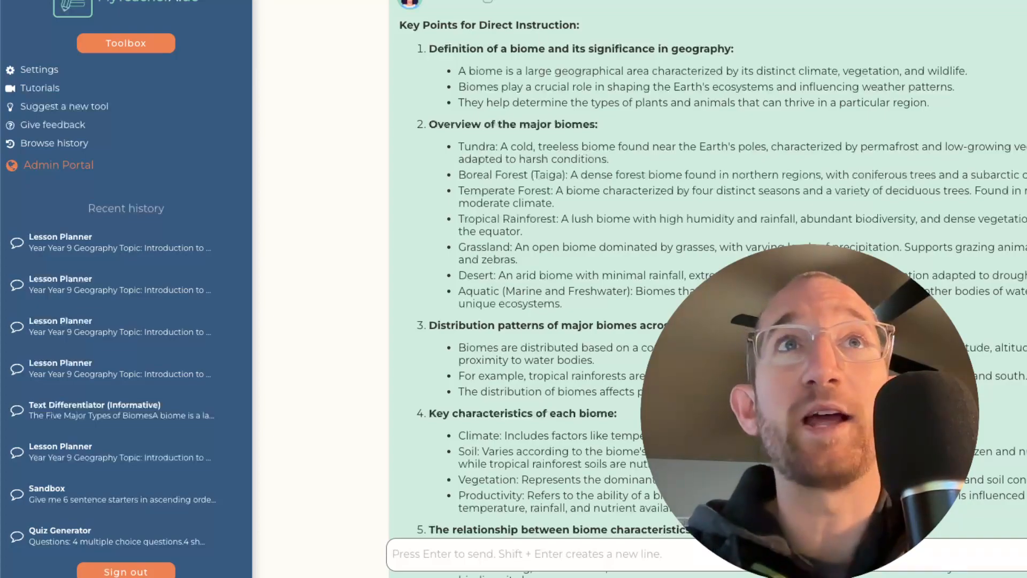
scroll(464, 199, down, 15)
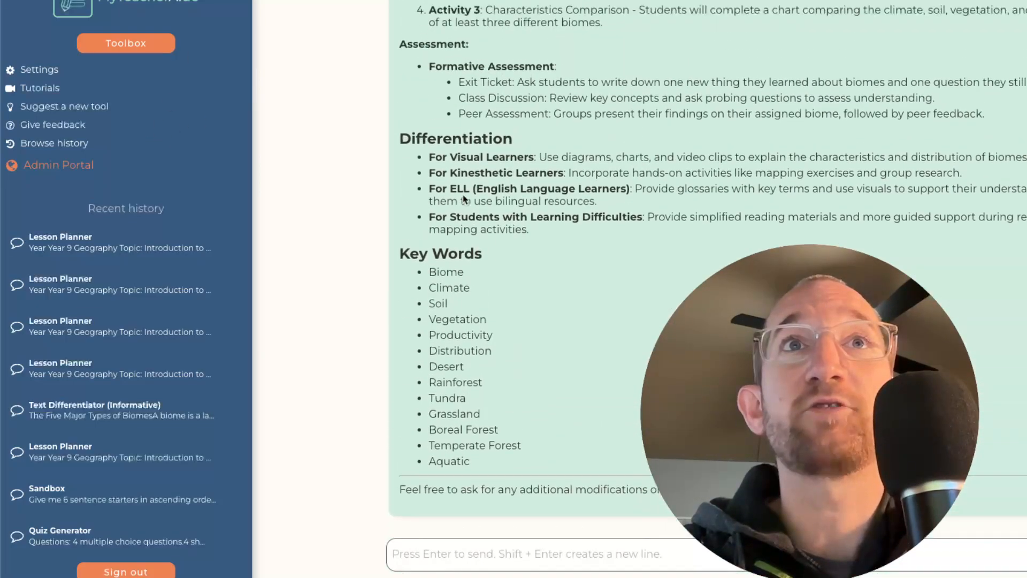
scroll(464, 199, up, 2)
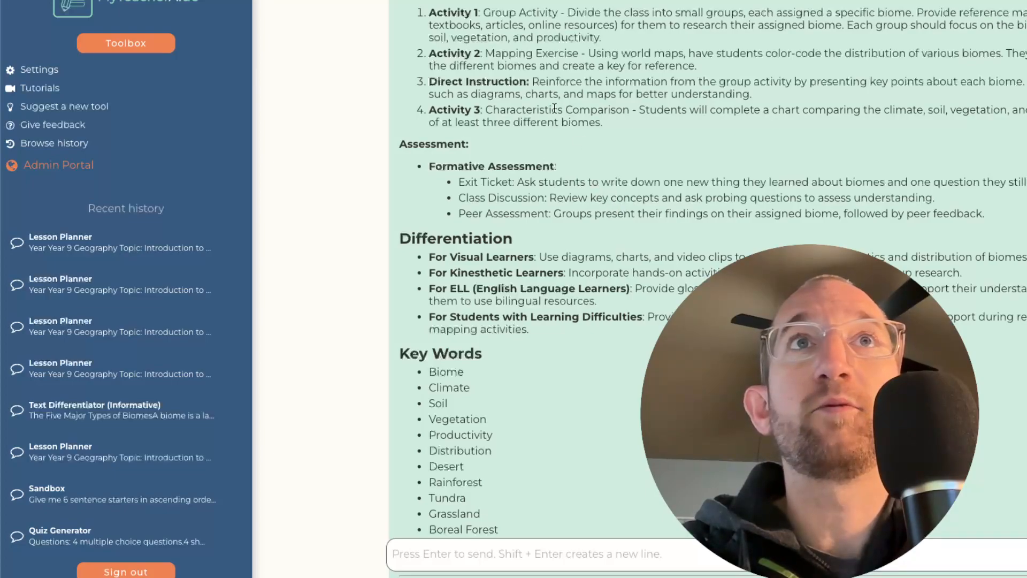
scroll(555, 109, up, 1)
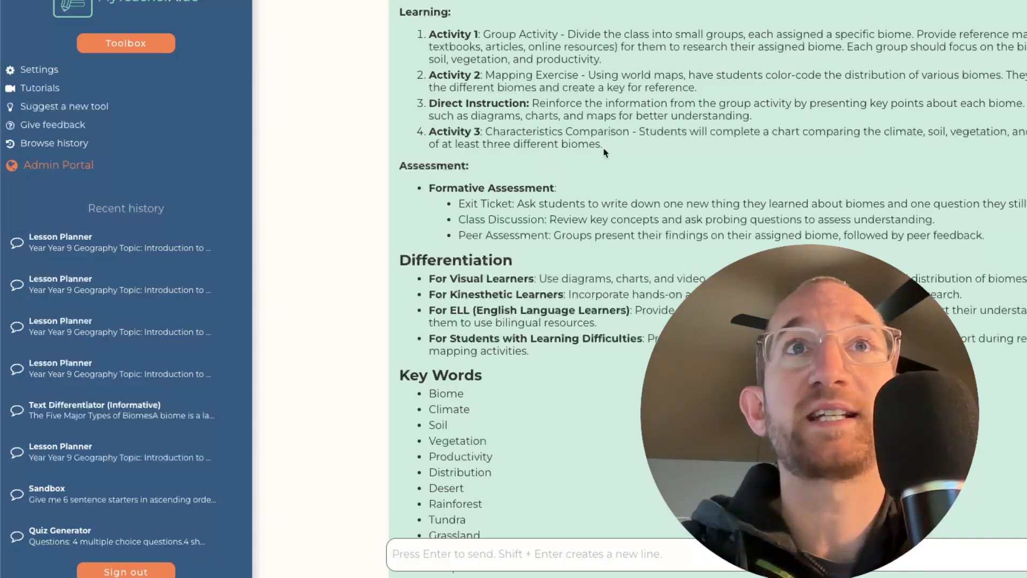
Step: Highlight the Activity 3 description in the learning sequence and send the request "Write a task sheet for activity 3"
drag(603, 144, 424, 141)
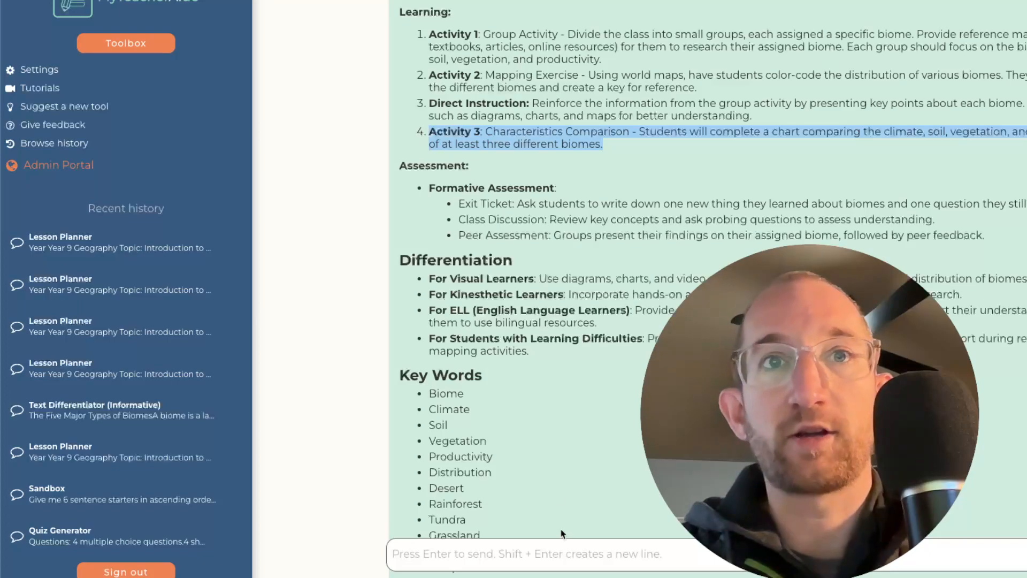
click(505, 562)
text(Write)
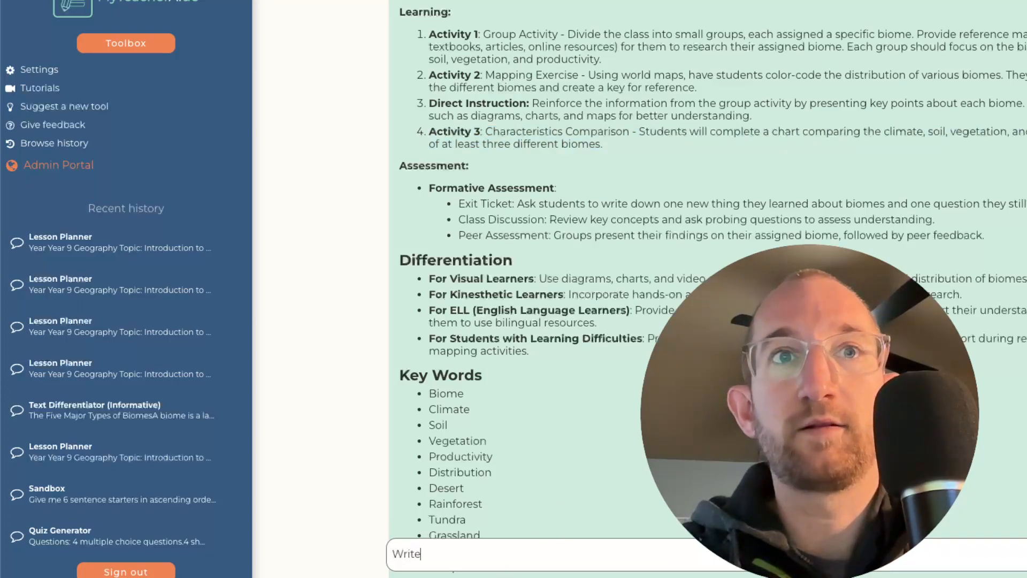
text( a task sheet for )
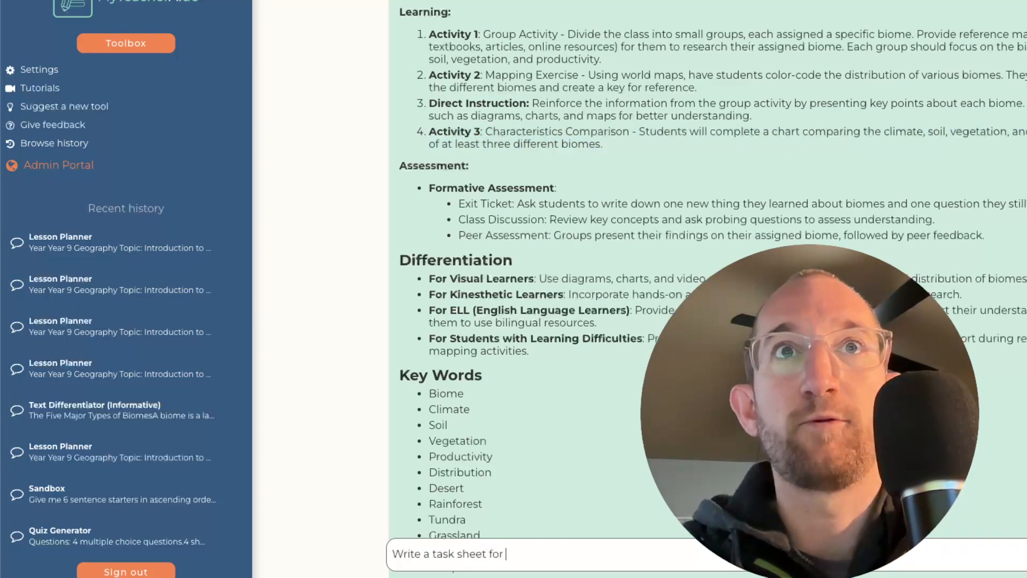
text(activity 3)
key(Return)
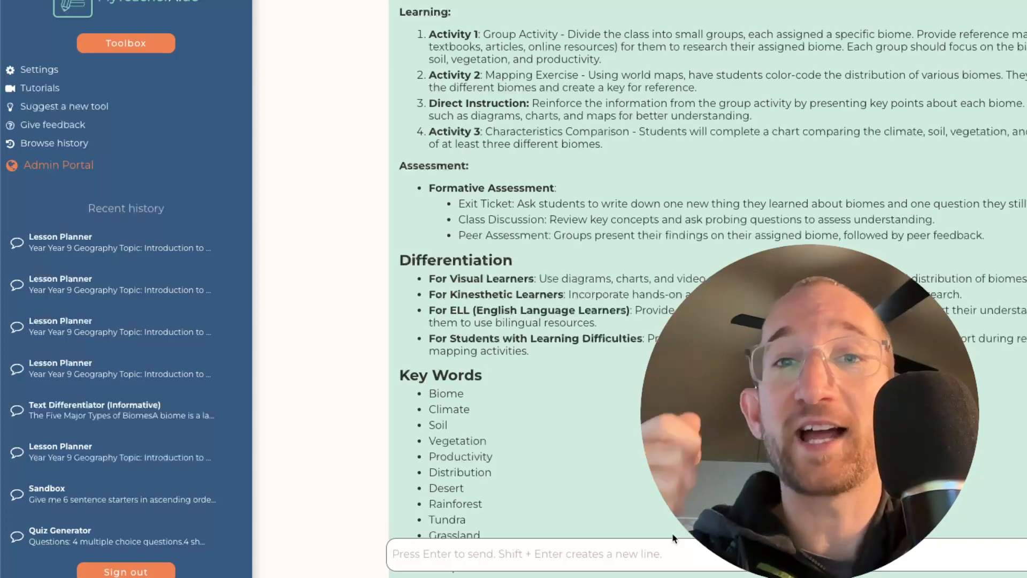
Step: Ask the assistant for a more advanced version of the Activity 3 task sheet for students, involving synthesis and debate
scroll(673, 538, down, 10)
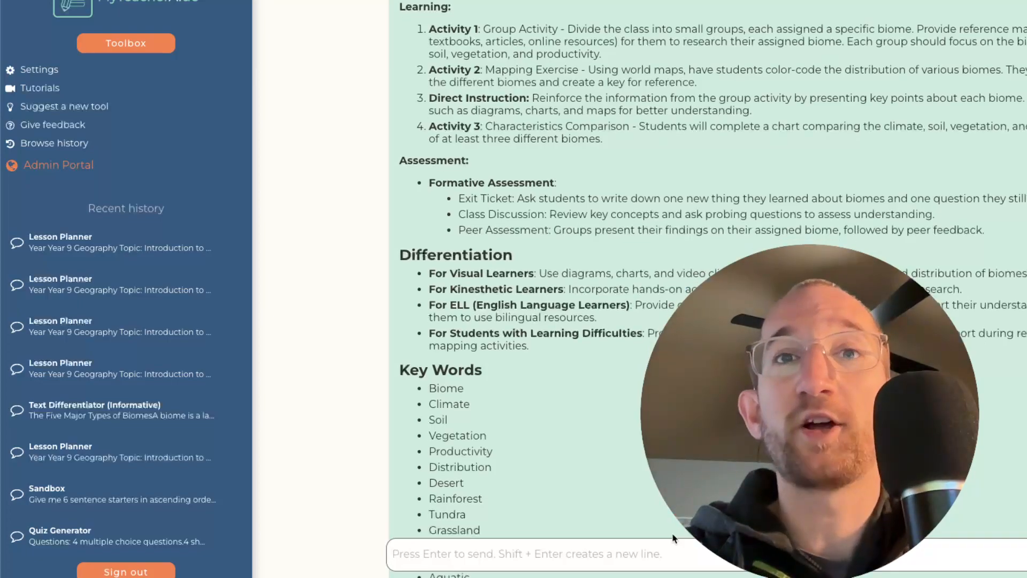
scroll(673, 538, down, 15)
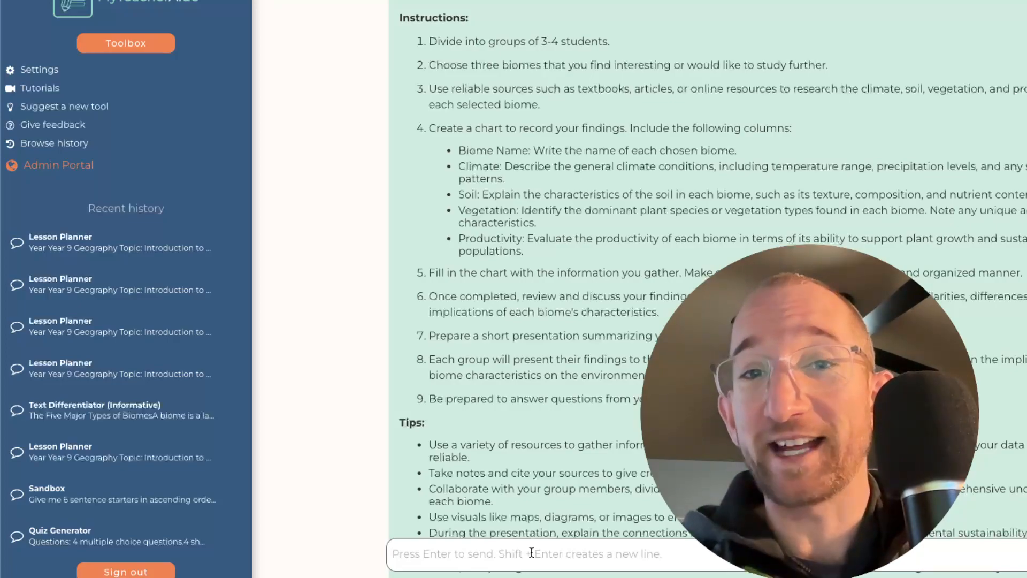
text(c)
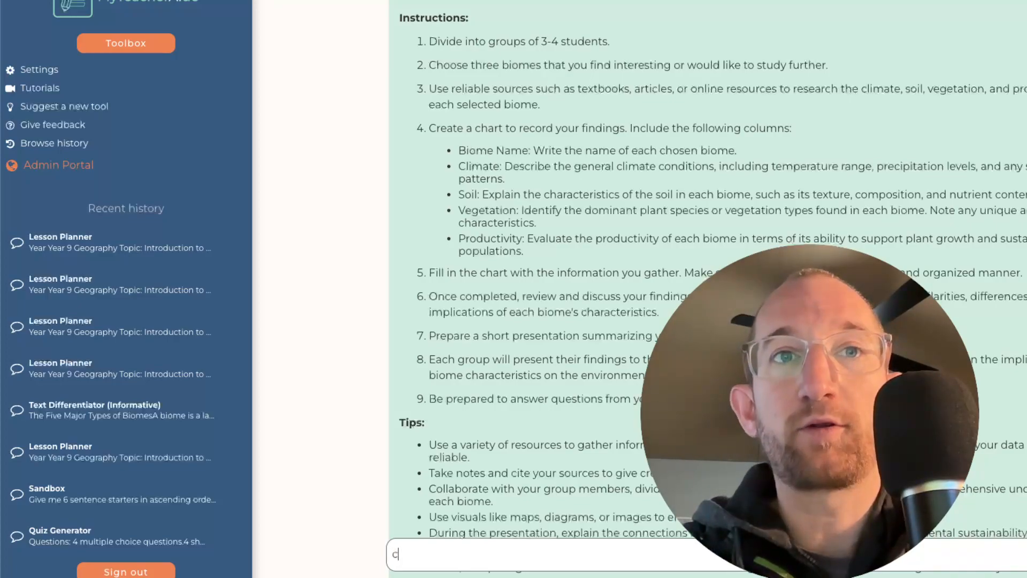
text(reate a more adva)
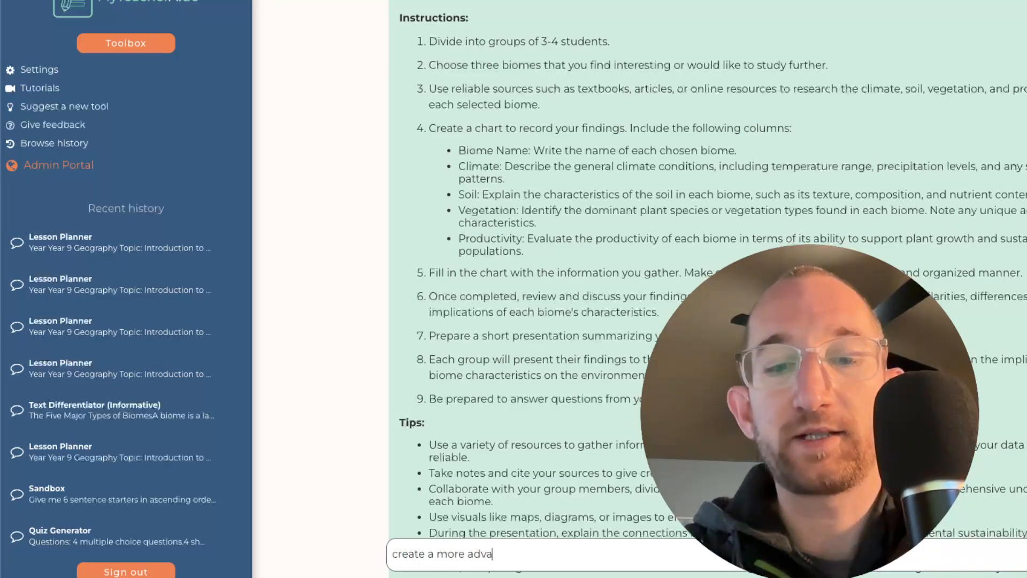
text(nced verion of )
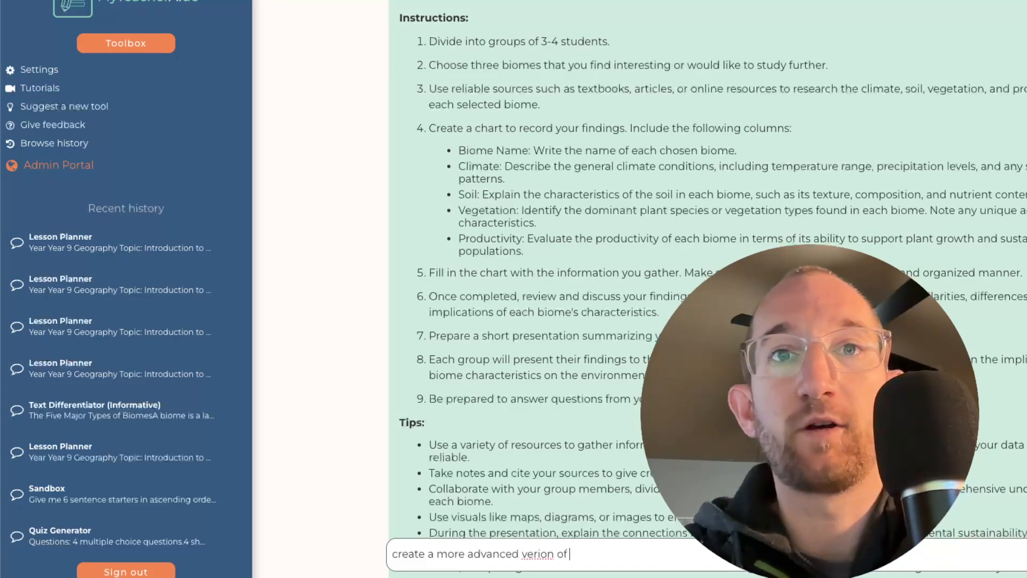
text(this task for students who n)
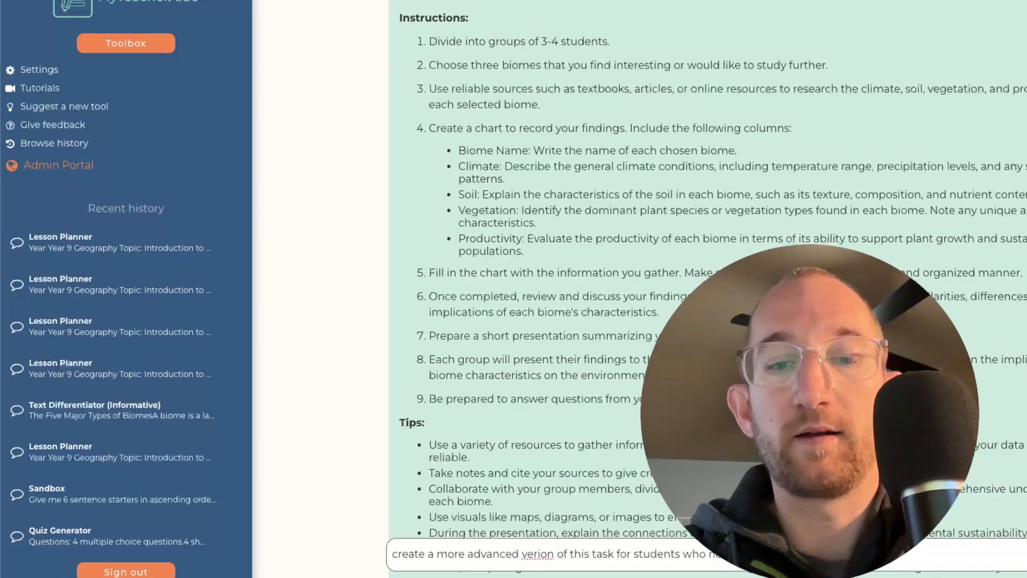
text(d s)
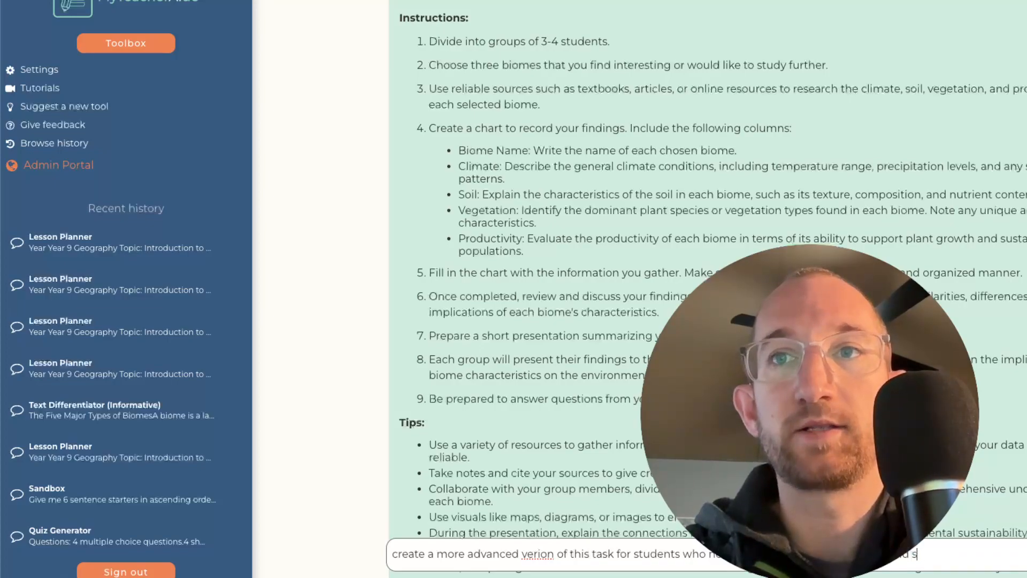
text(ynthesis and )
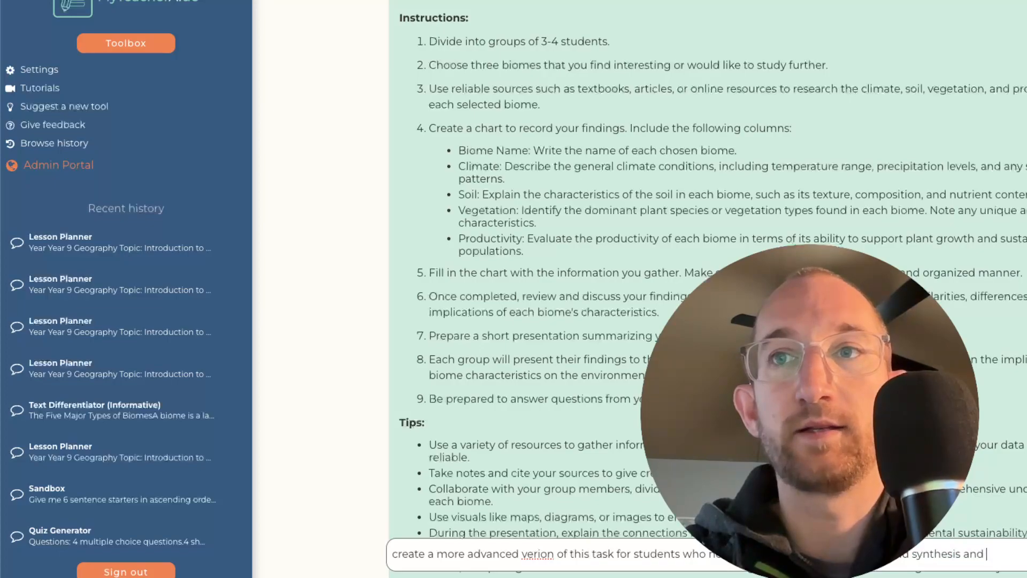
text(debate)
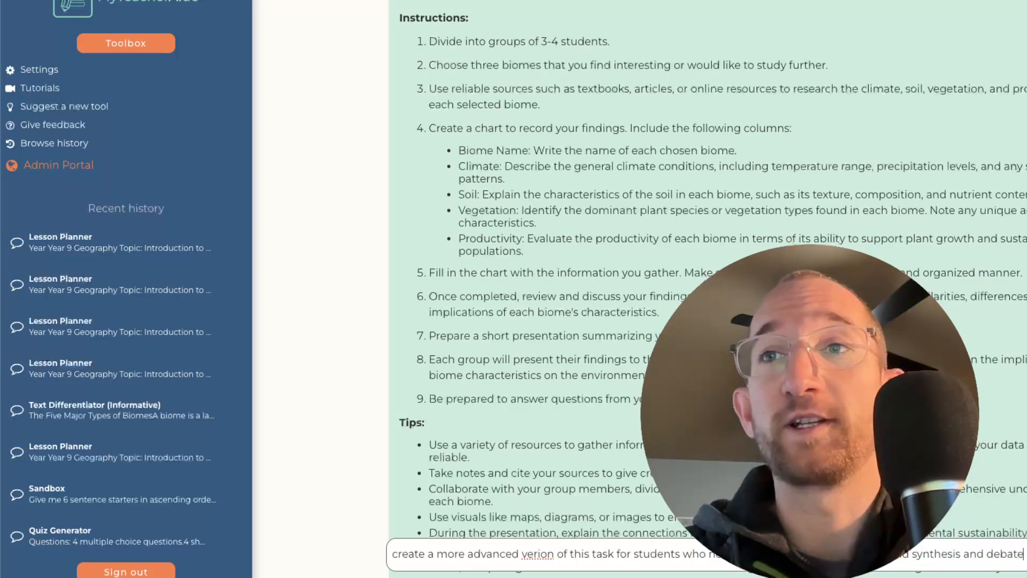
key(Return)
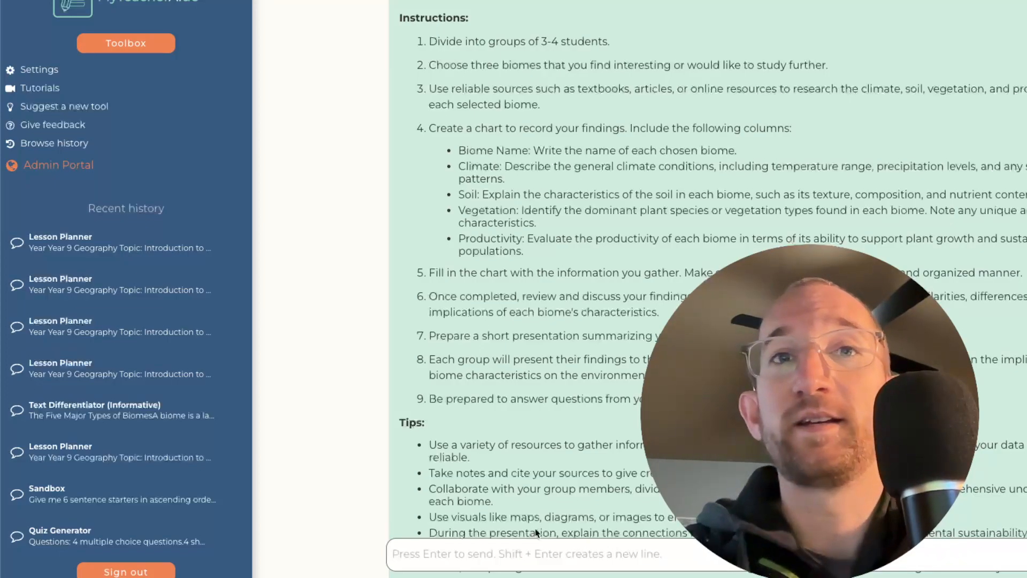
scroll(573, 308, up, 1)
scroll(571, 307, up, 1)
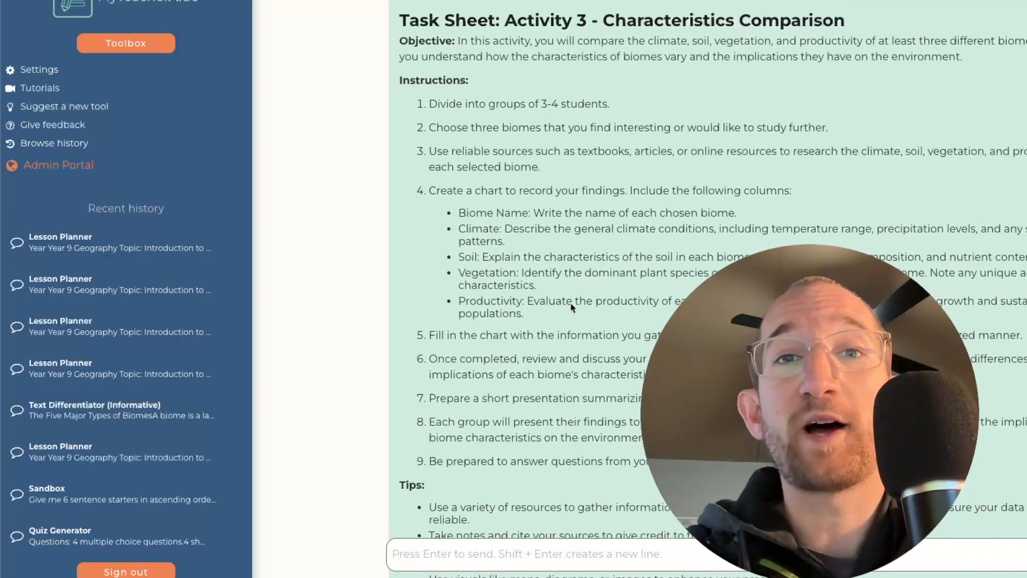
Step: Review the Activity 3 task sheet and its advanced version on characteristics analysis and debate
scroll(571, 302, down, 1)
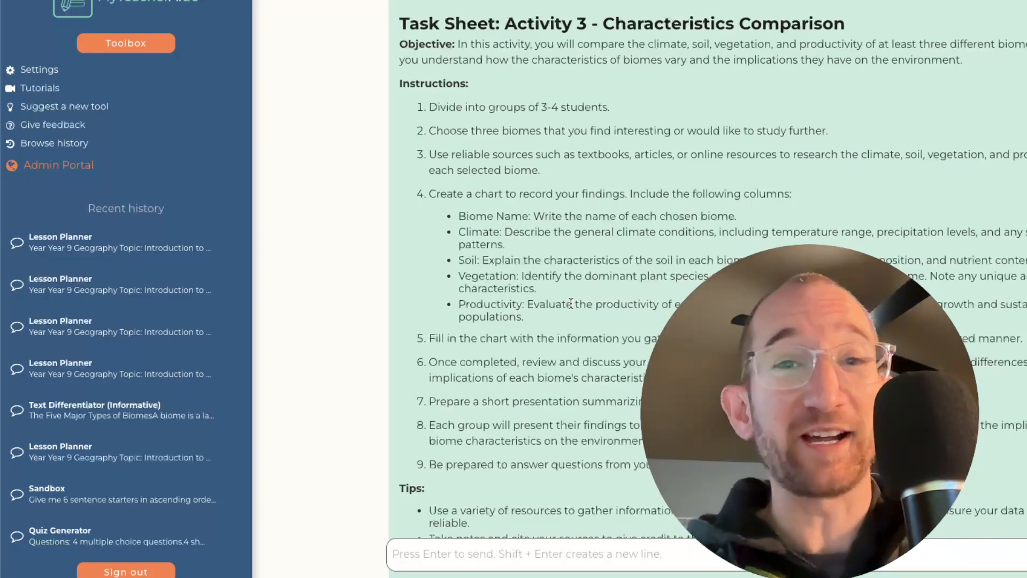
scroll(571, 303, down, 10)
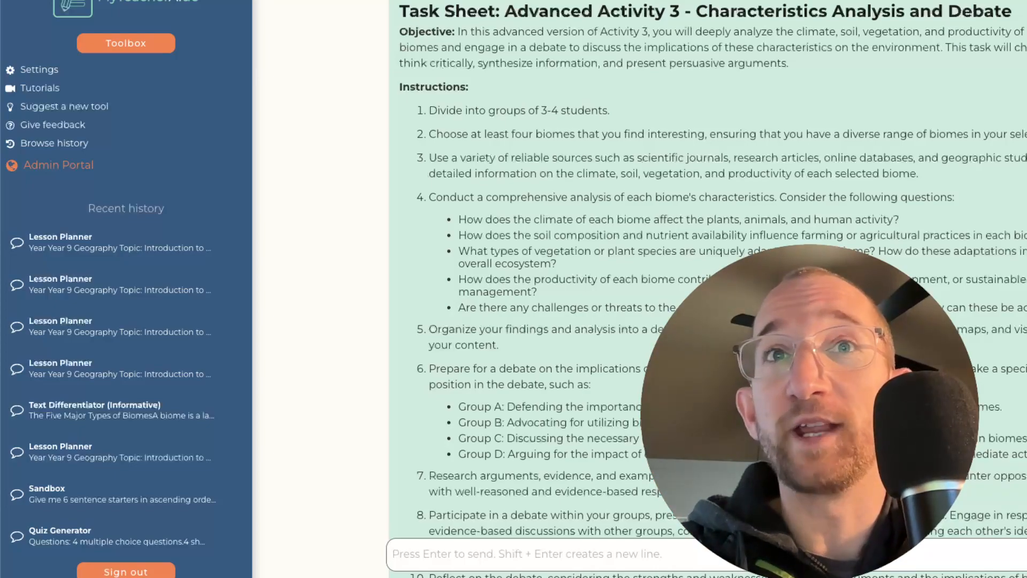
scroll(706, 289, down, 6)
scroll(707, 289, up, 8)
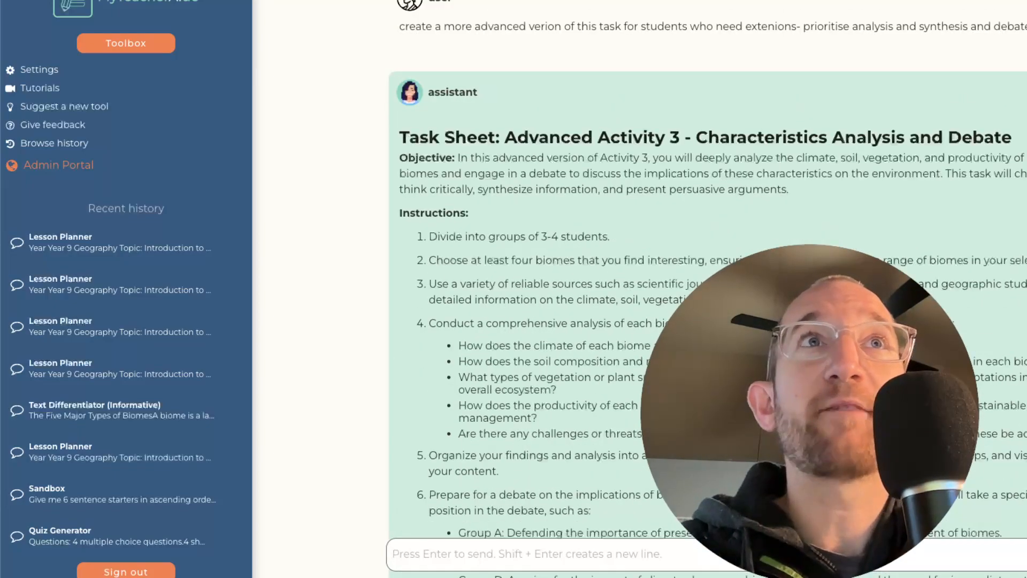
Step: Switch to the web page with the source article on biomes and copy its text
key(ctrl+Tab)
drag(418, 246, 535, 577)
drag(620, 577, 663, 498)
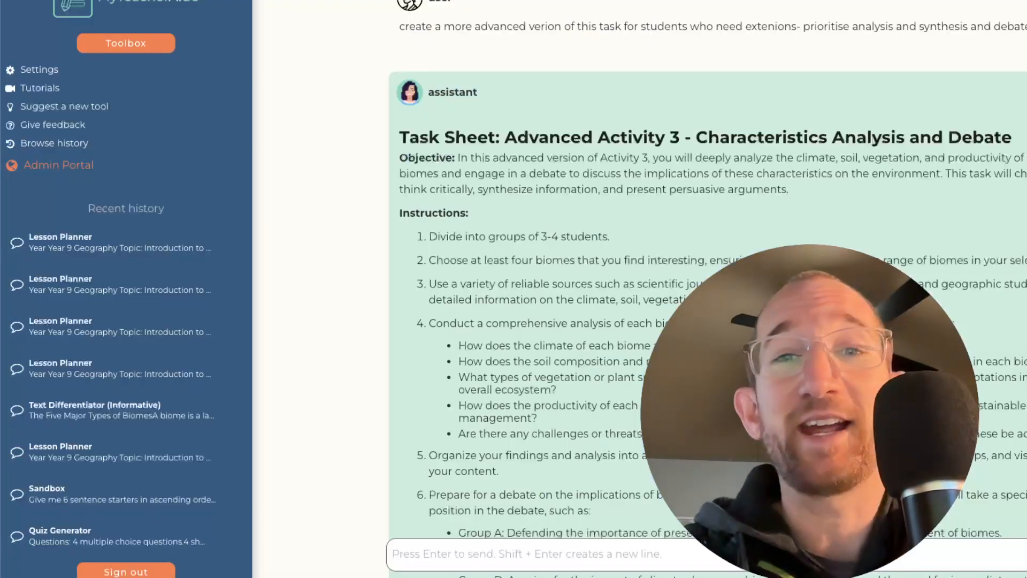
Step: Open the Text Differentiator in MyTeacherAide, insert the copied biome article as informative text and generate the differentiated version
click(142, 5)
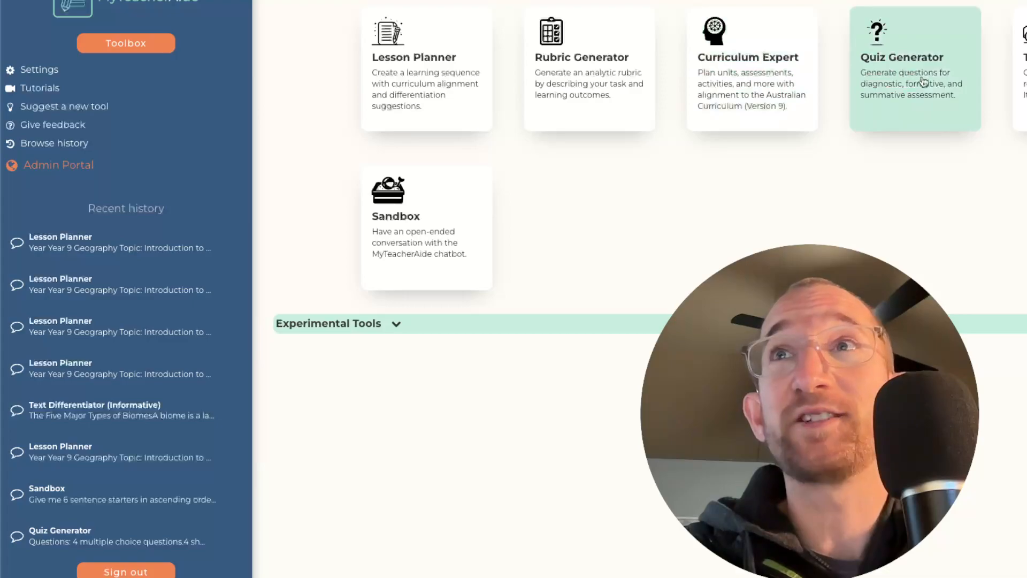
click(1020, 81)
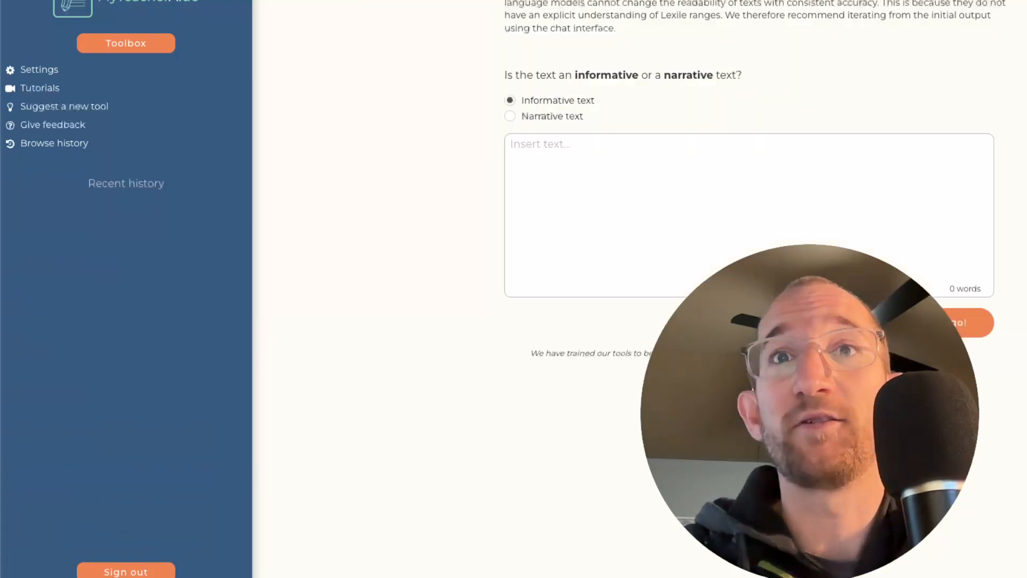
click(587, 183)
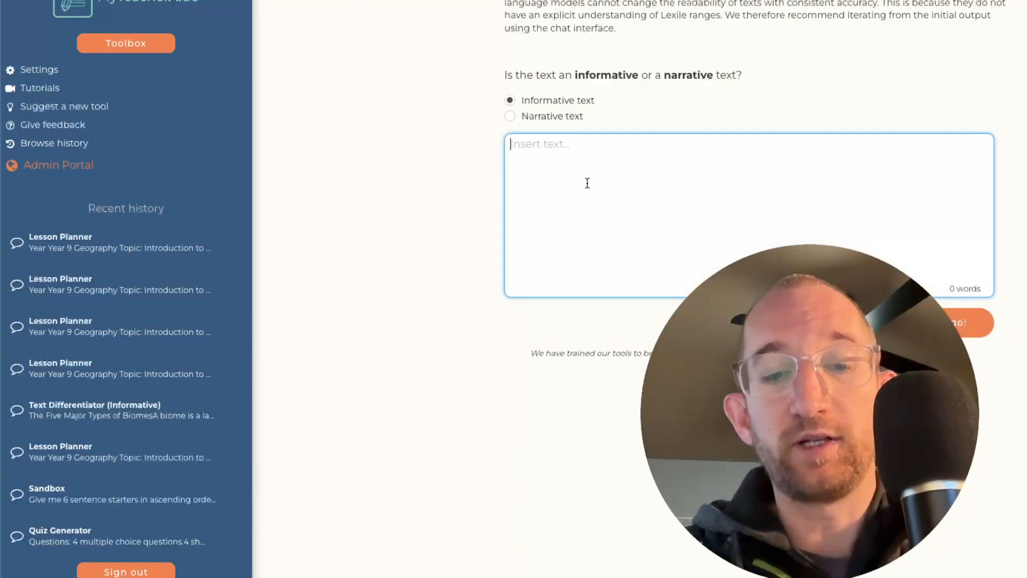
key(ctrl+v)
click(952, 454)
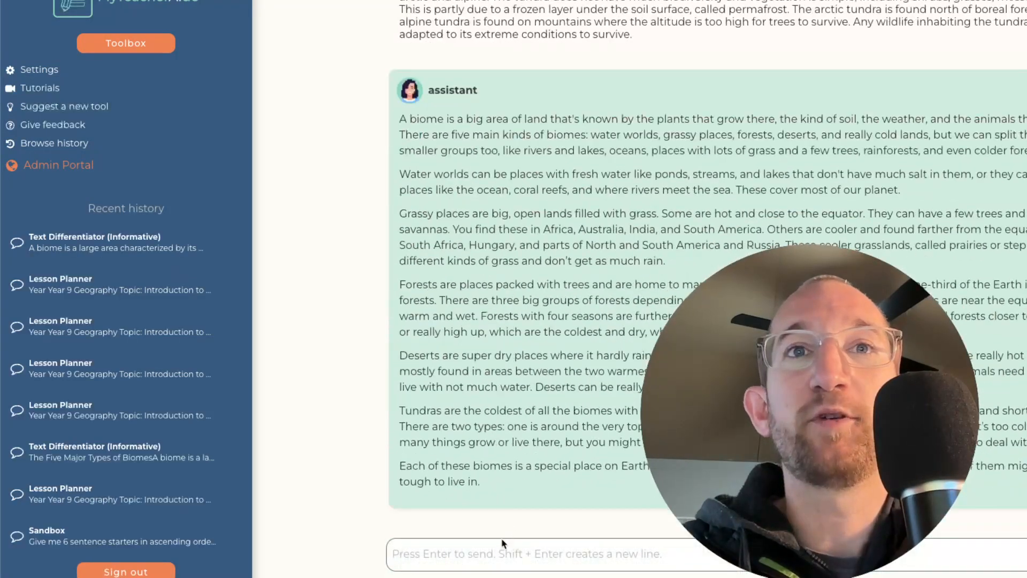
Step: Send the assistant the request "Create a version with dot points" for the simplified biome text
text(C)
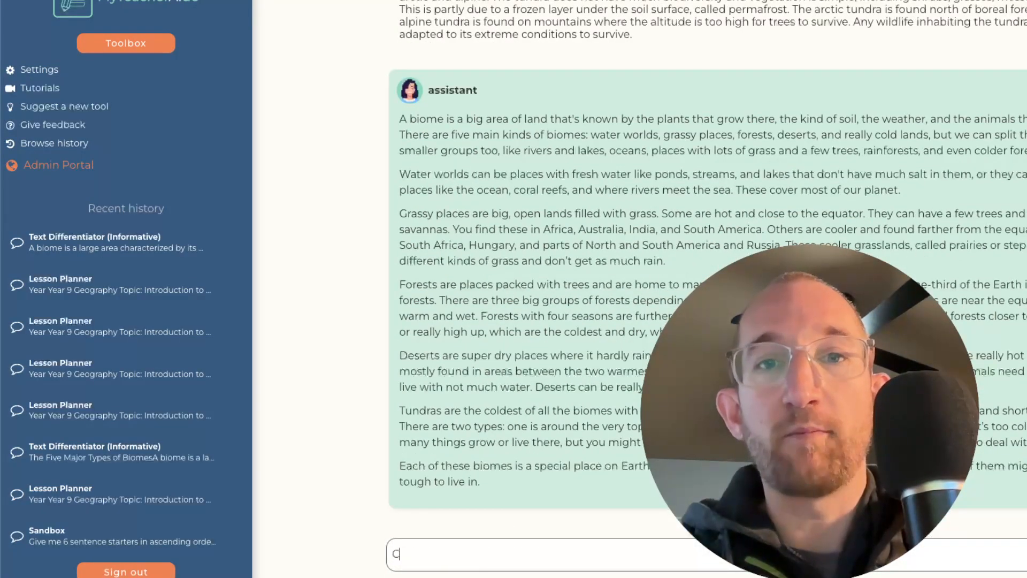
text(reate a ver)
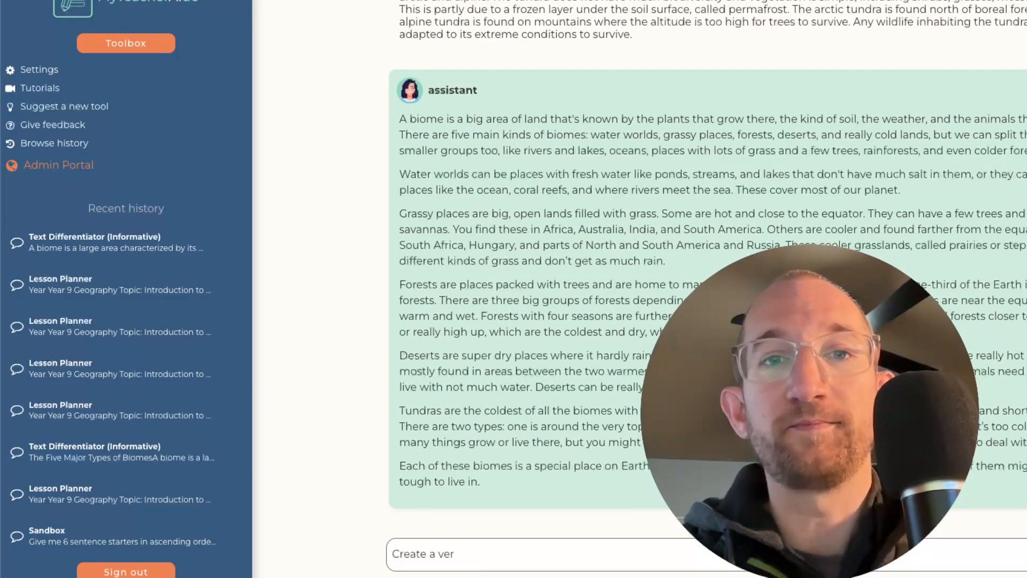
text(sion with dot poi)
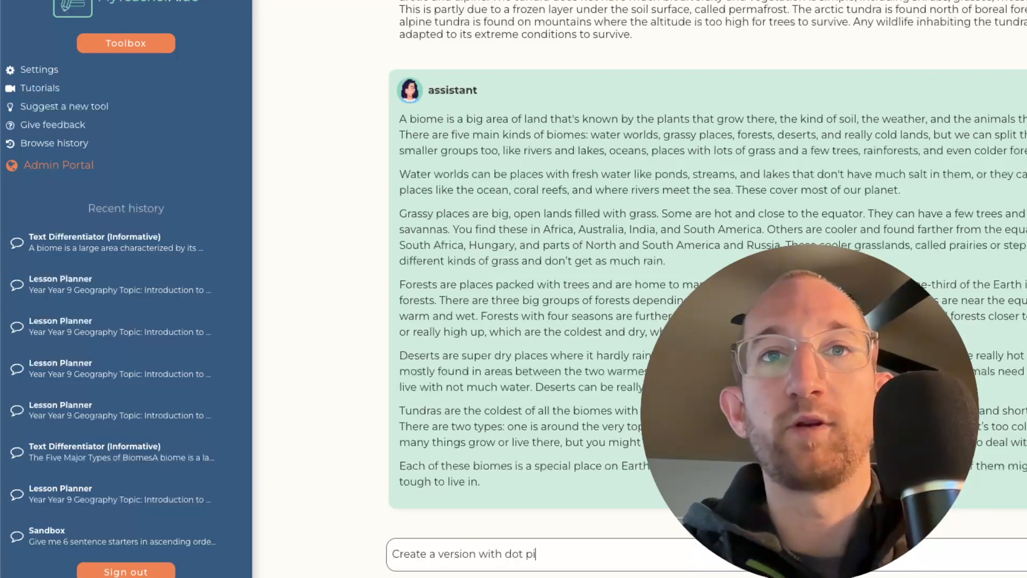
text(nts)
key(Return)
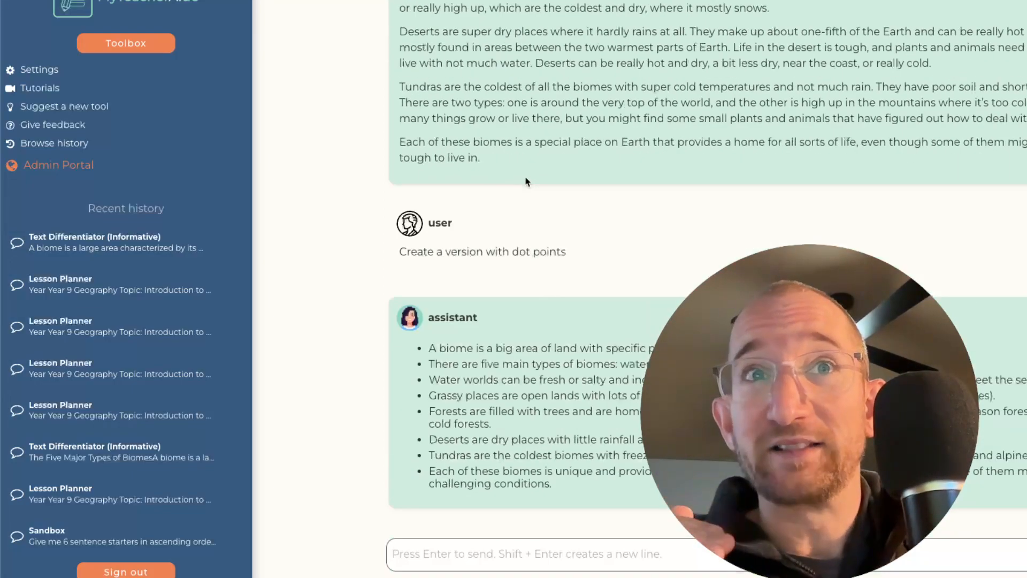
Step: Compare the original biome article with the simplified text and the dot-point version
mouse_move(489, 315)
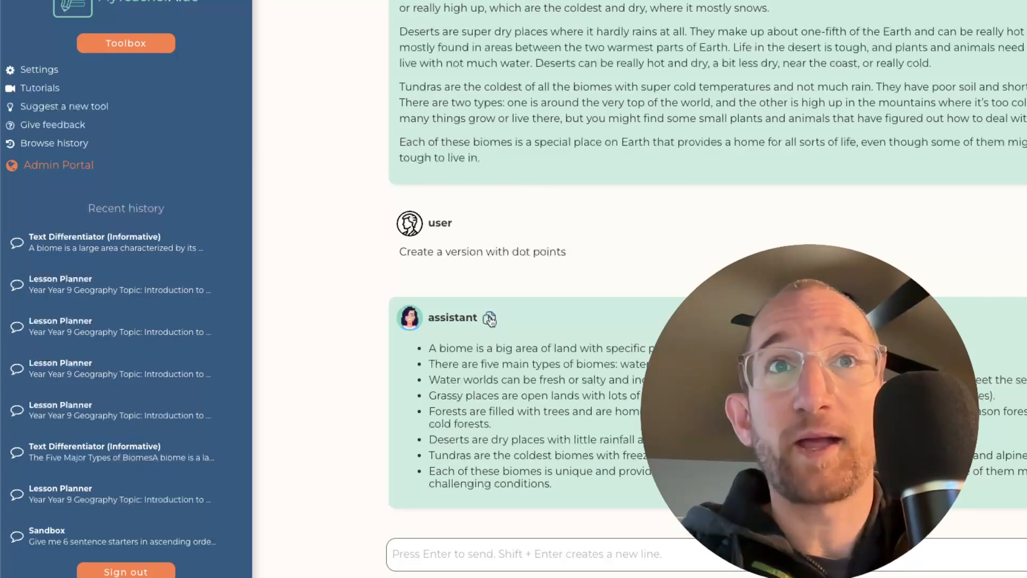
scroll(543, 267, up, 6)
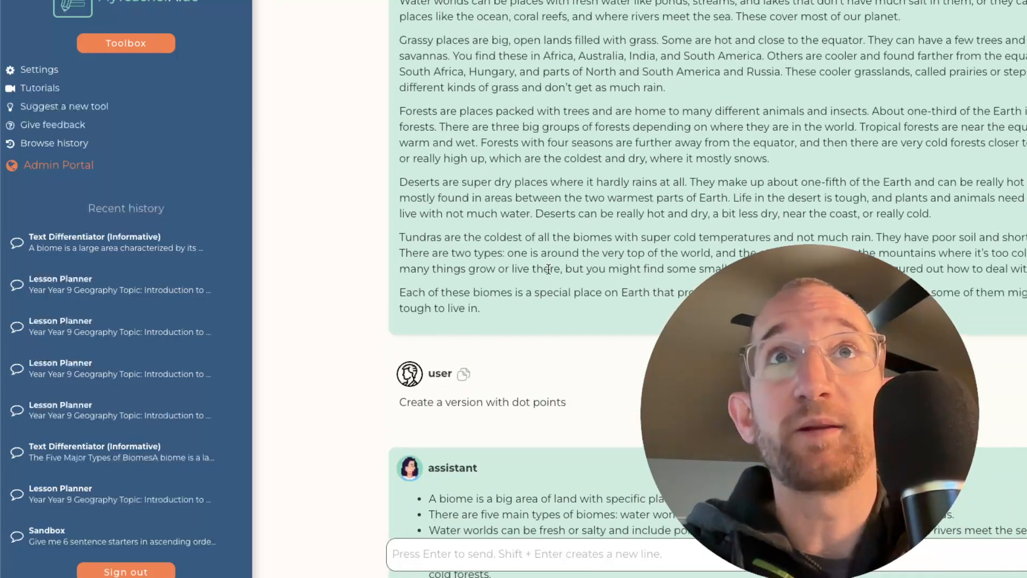
scroll(548, 269, up, 1)
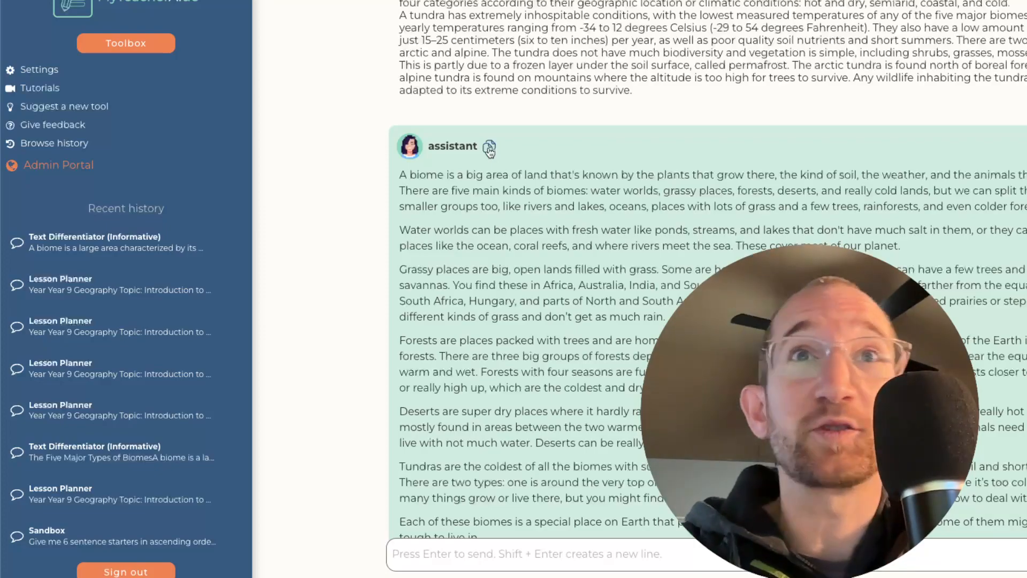
scroll(490, 150, down, 2)
scroll(489, 148, up, 7)
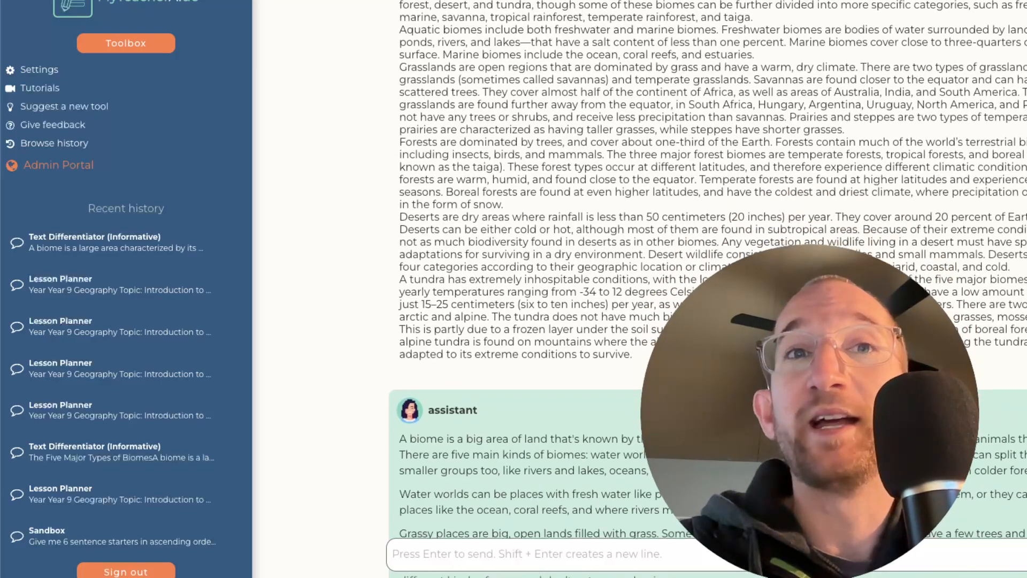
scroll(706, 374, down, 1)
scroll(706, 375, up, 3)
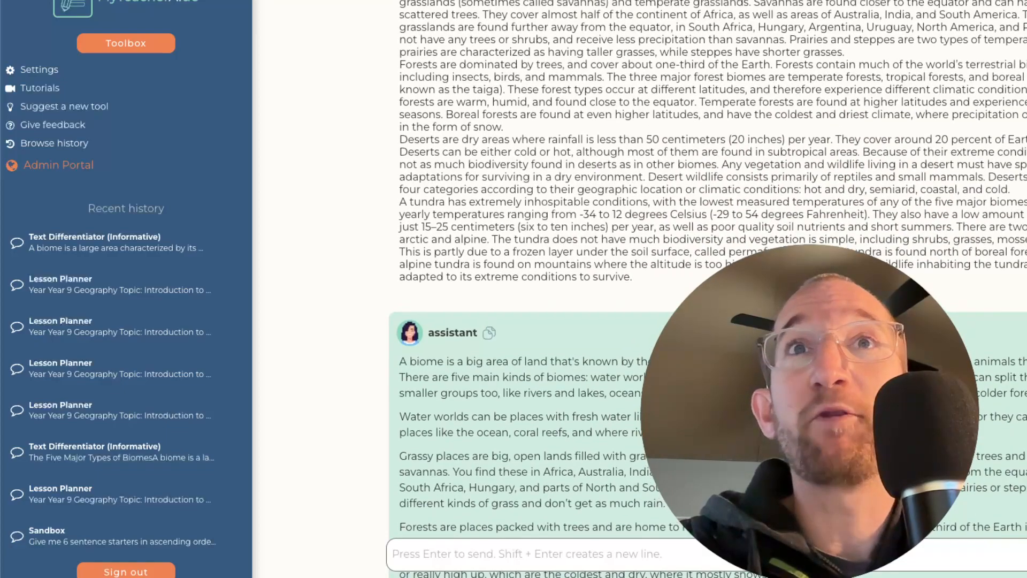
scroll(706, 374, down, 5)
scroll(706, 321, down, 8)
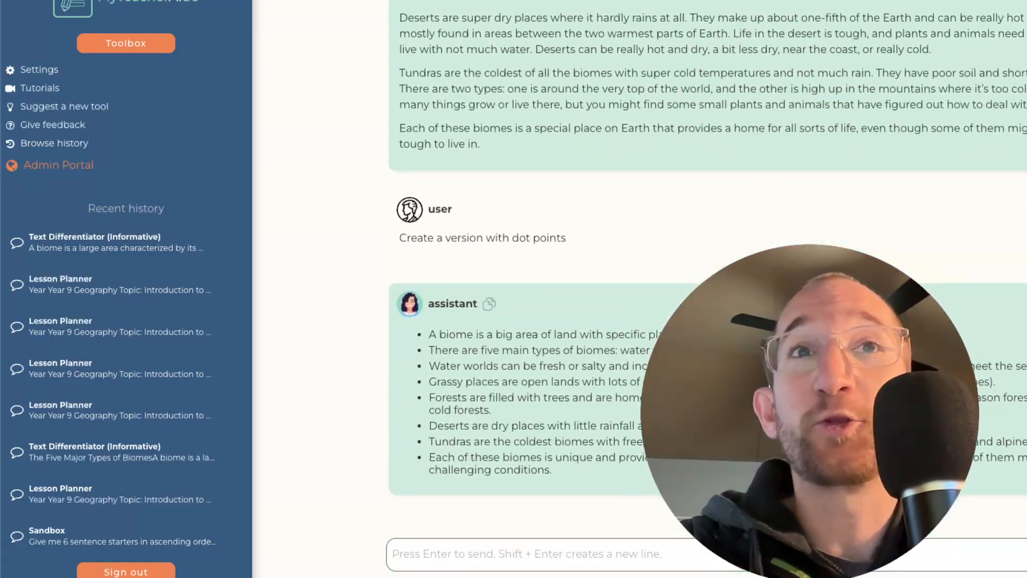